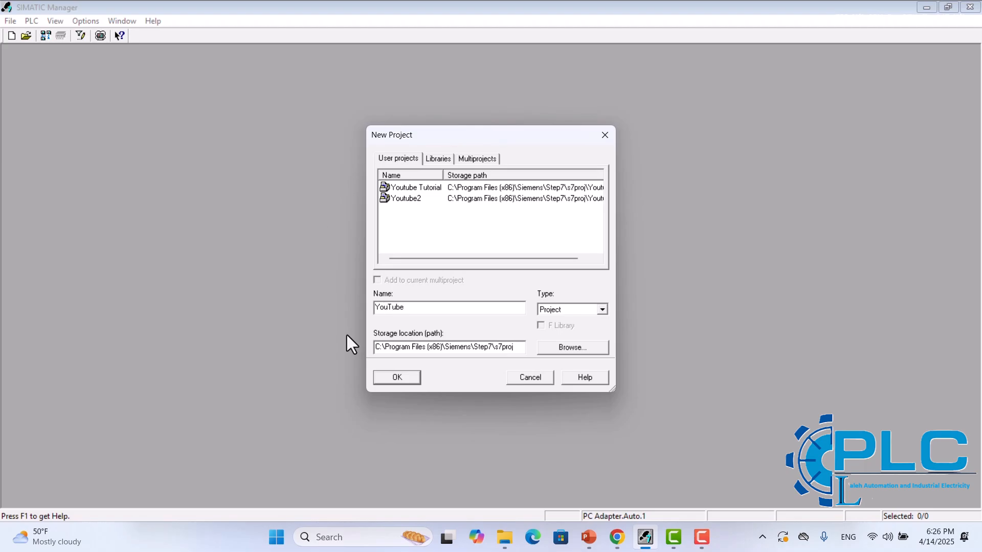
# Create the project named YouTube, maximize its project window, and insert a SIMATIC 300 station
pyautogui.click(393, 377)
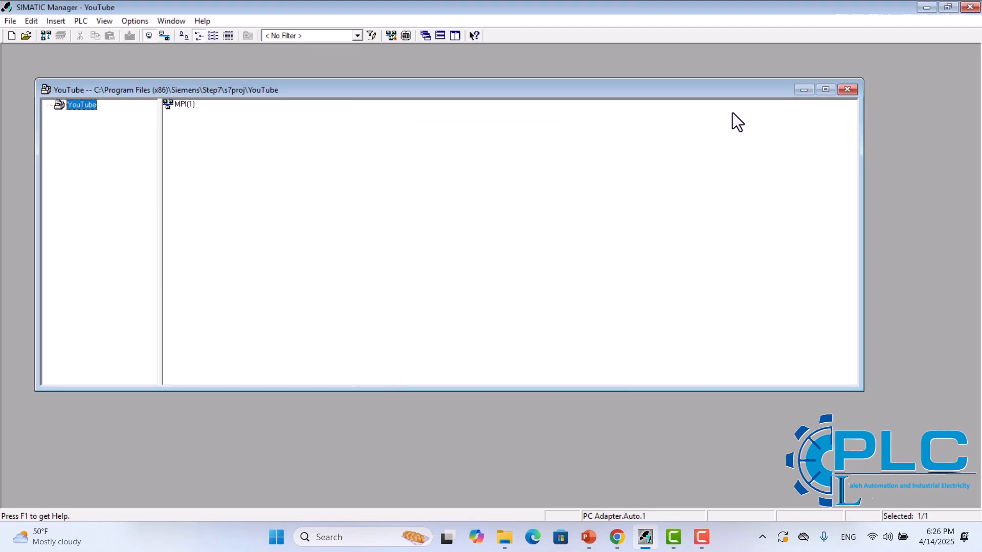
pyautogui.click(825, 91)
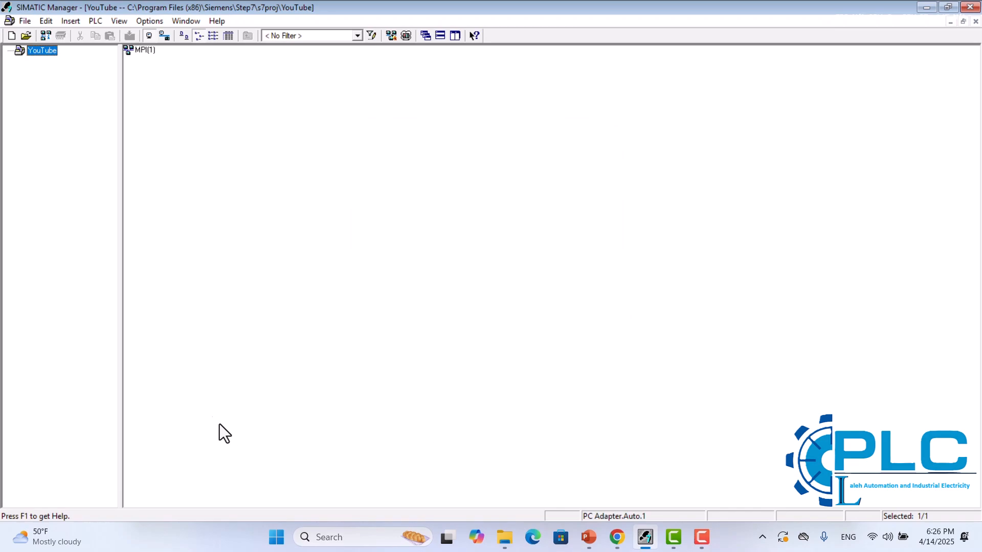
pyautogui.click(69, 22)
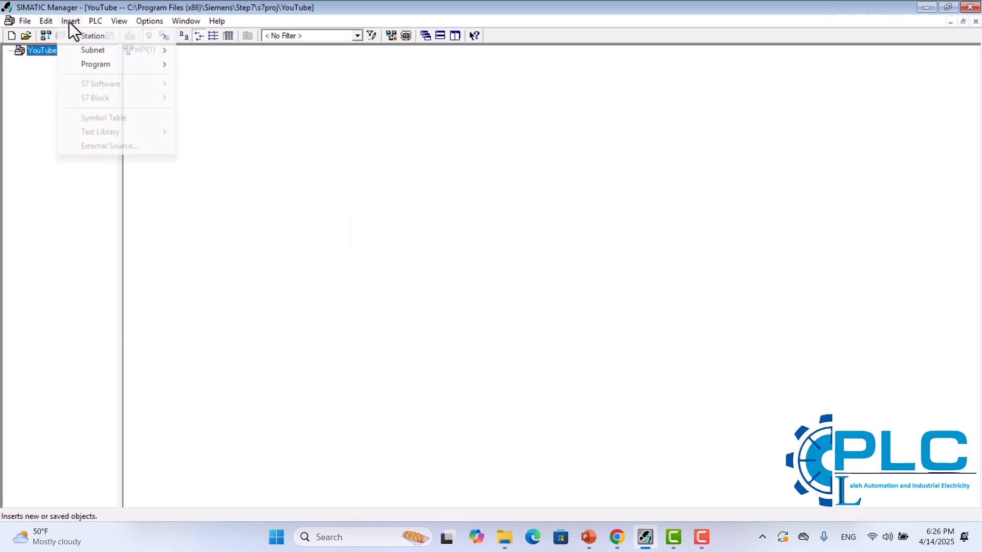
pyautogui.moveTo(81, 31)
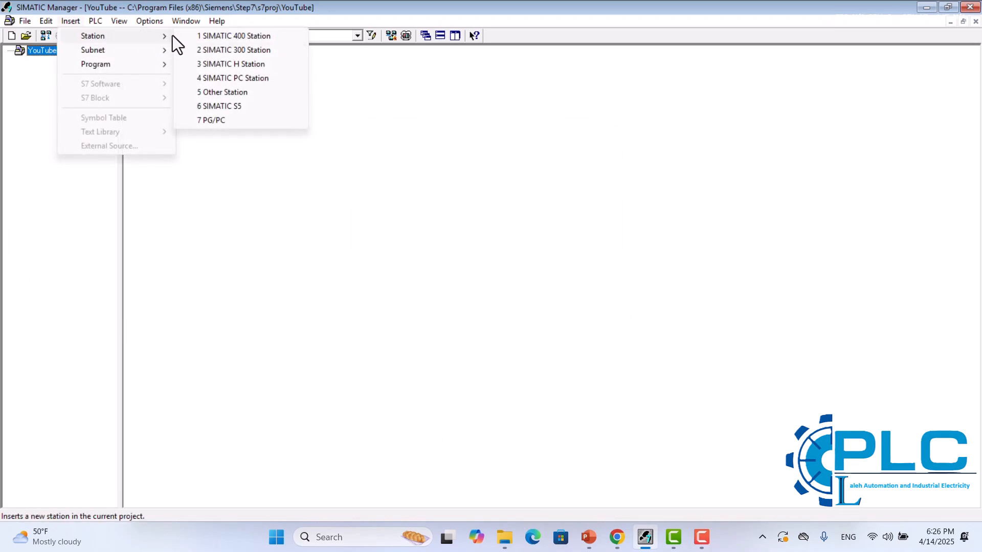
pyautogui.click(193, 53)
pyautogui.click(188, 60)
# Open the SIMATIC 300 station and launch its hardware configuration
pyautogui.doubleClick(201, 51)
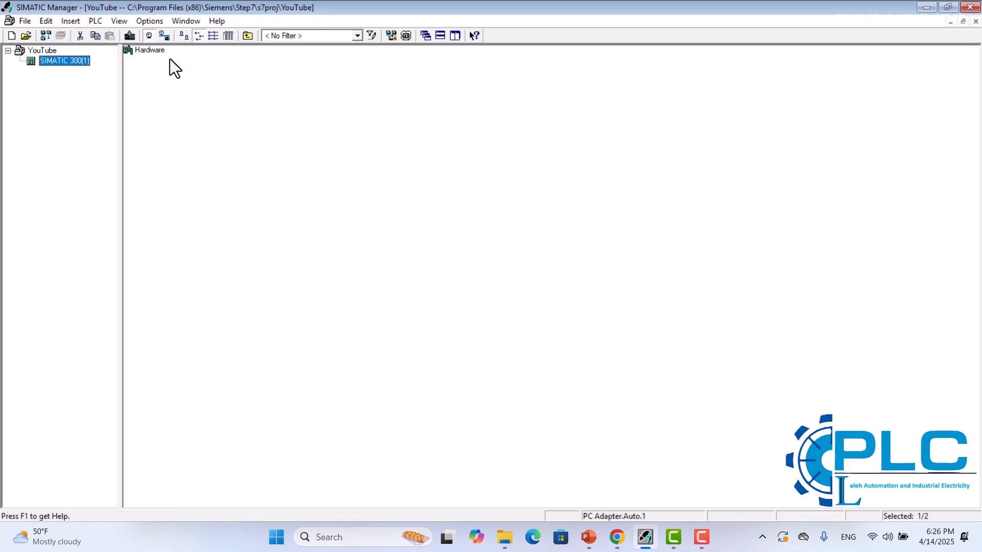
pyautogui.click(144, 53)
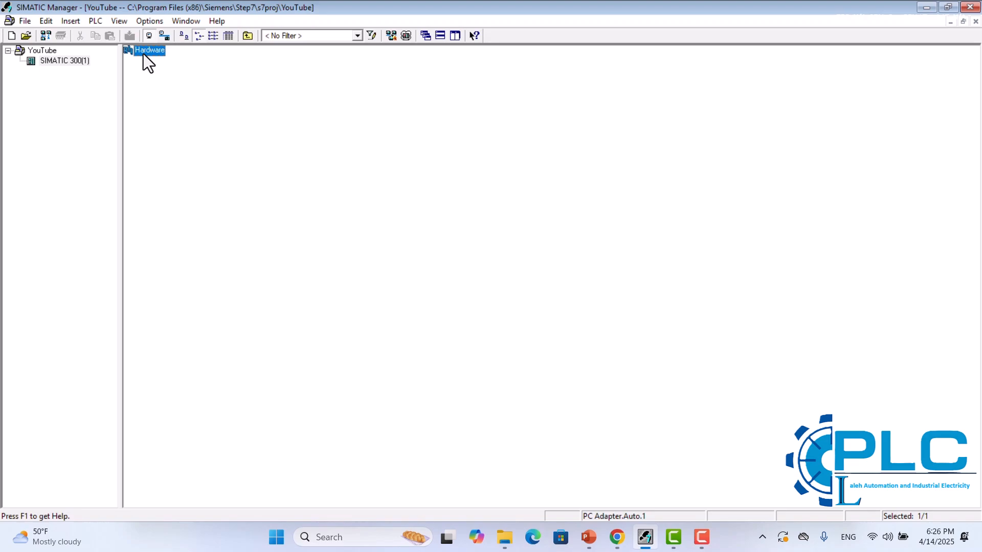
pyautogui.doubleClick(143, 53)
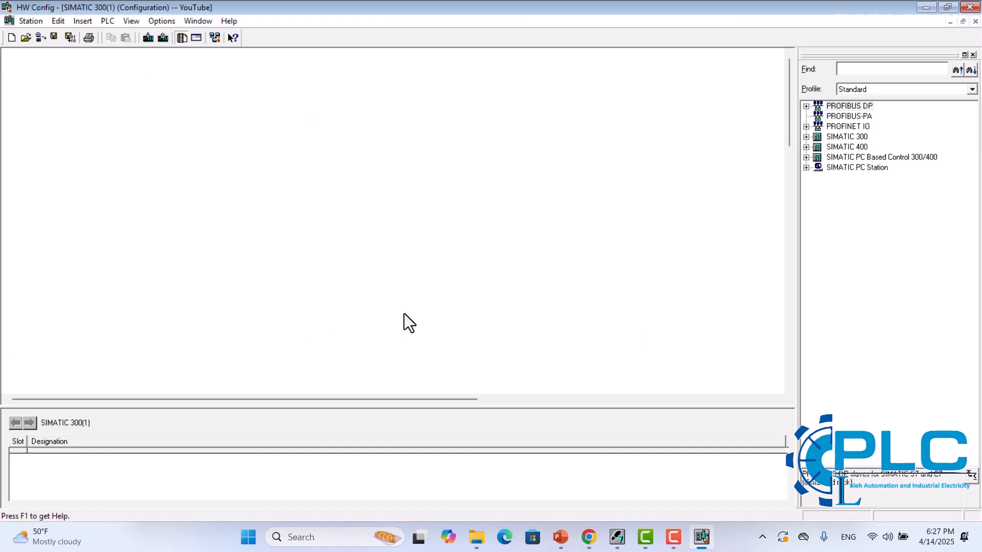
# Add a Rail from the SIMATIC 300 RACK-300 catalog and enlarge the rack window to show all 11 slots
pyautogui.click(806, 136)
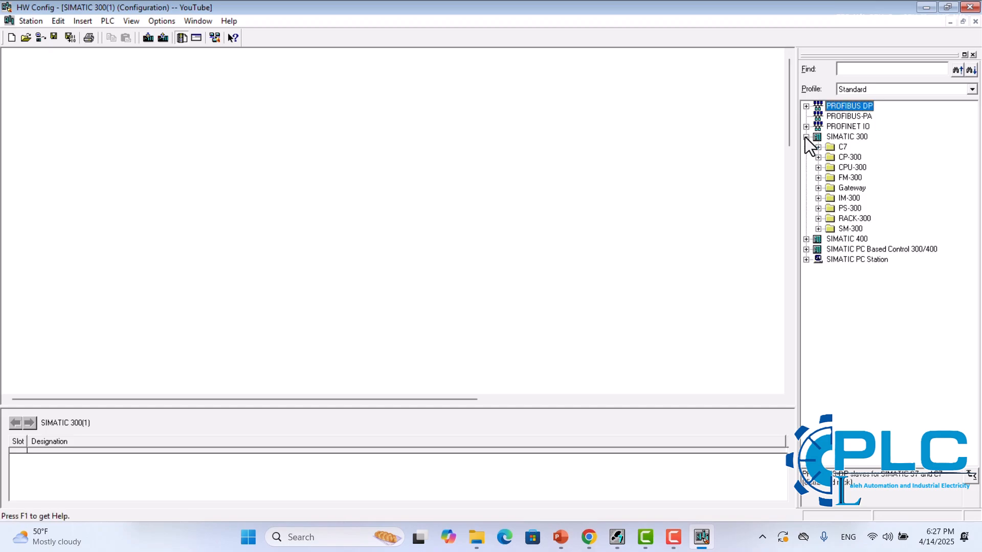
pyautogui.click(819, 219)
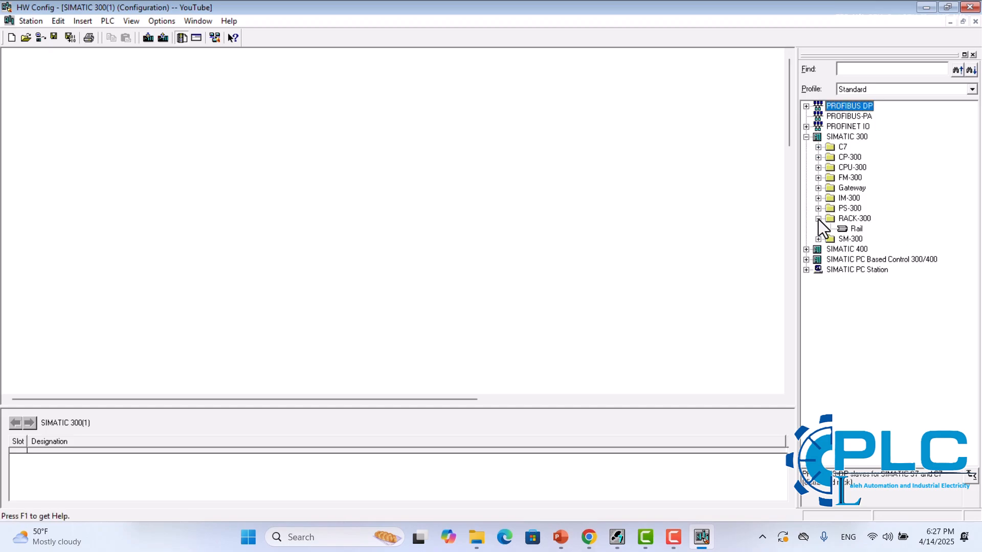
pyautogui.click(850, 229)
pyautogui.doubleClick(849, 229)
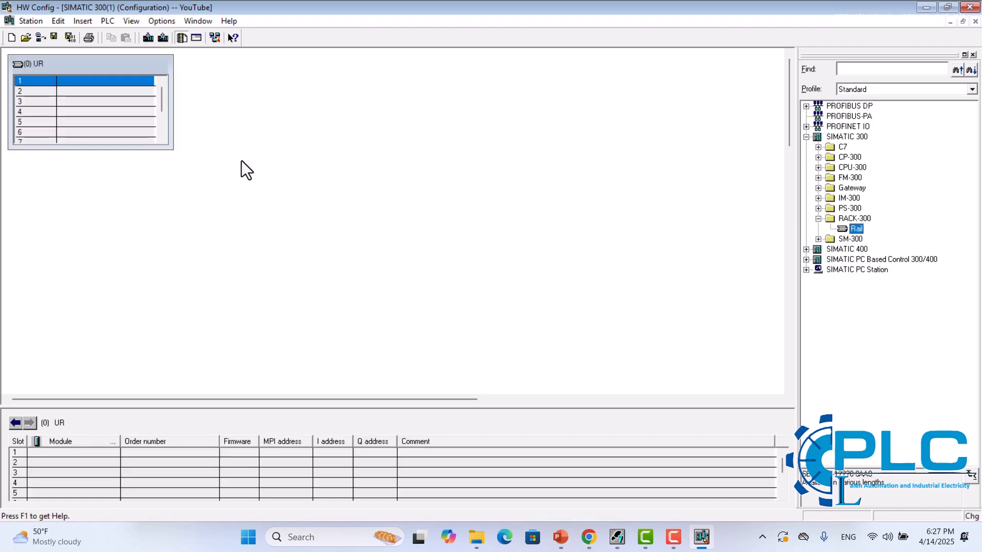
pyautogui.moveTo(156, 149); pyautogui.dragTo(192, 195)
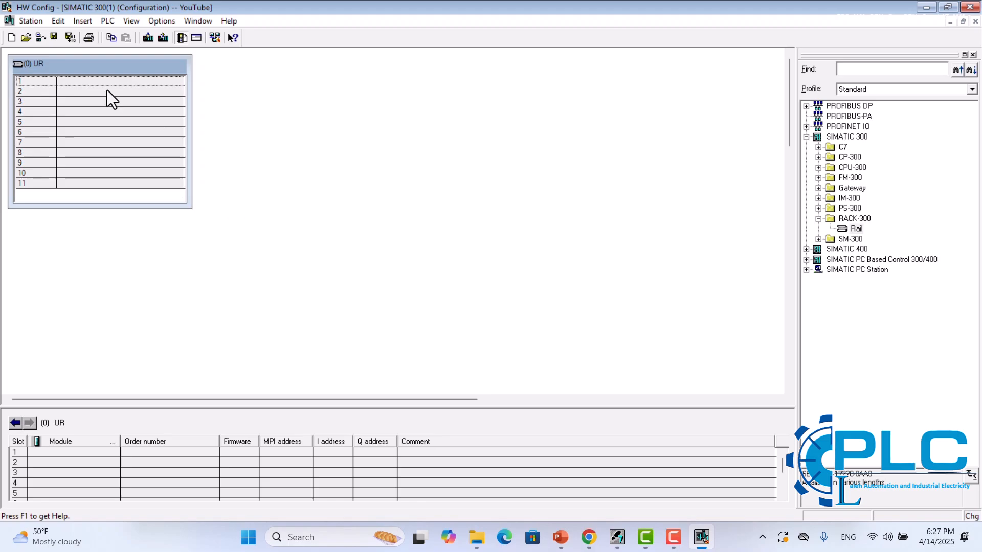
# Insert a CPU 312C, model 6ES7 312-5BF04-0AB0 with firmware V3.3, into slot 2 of the rack
pyautogui.click(62, 93)
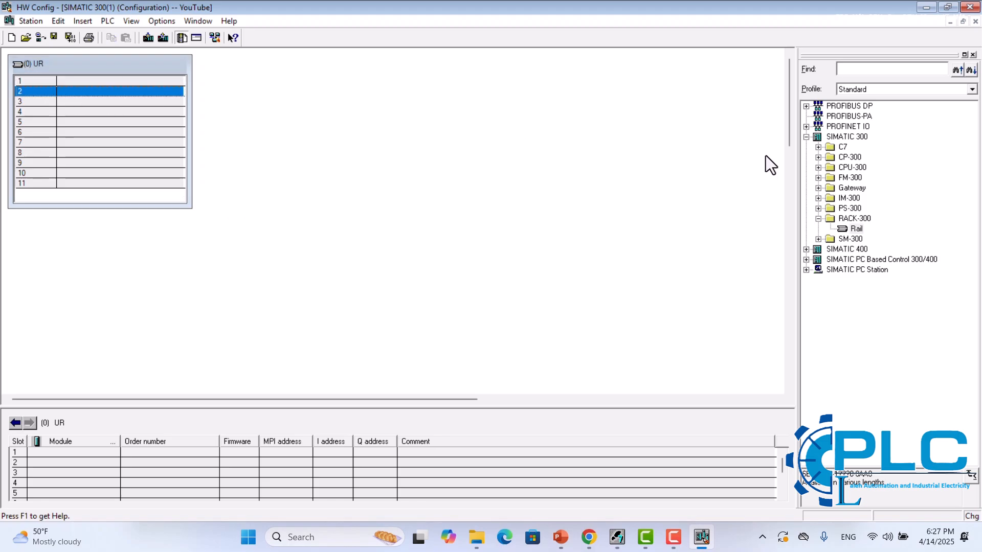
pyautogui.click(818, 167)
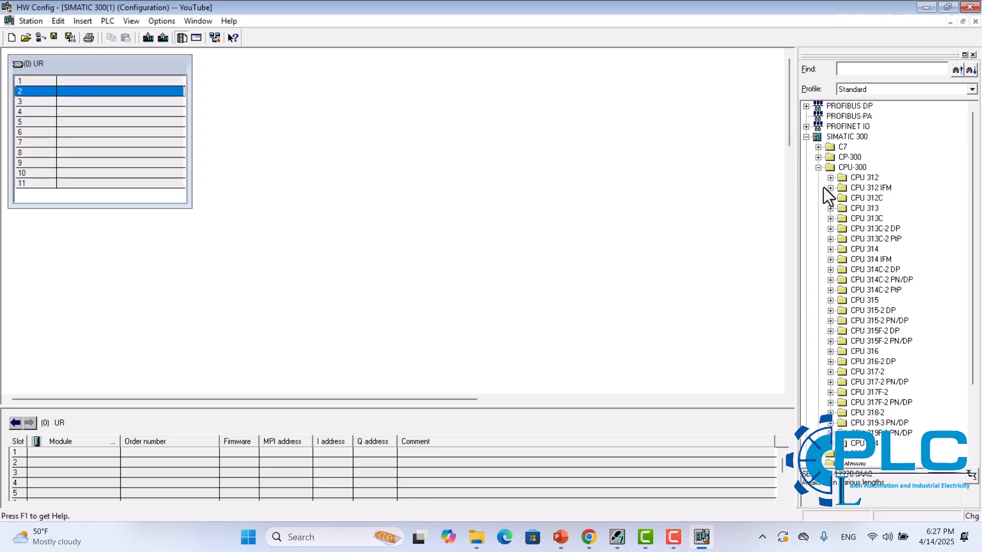
pyautogui.click(831, 198)
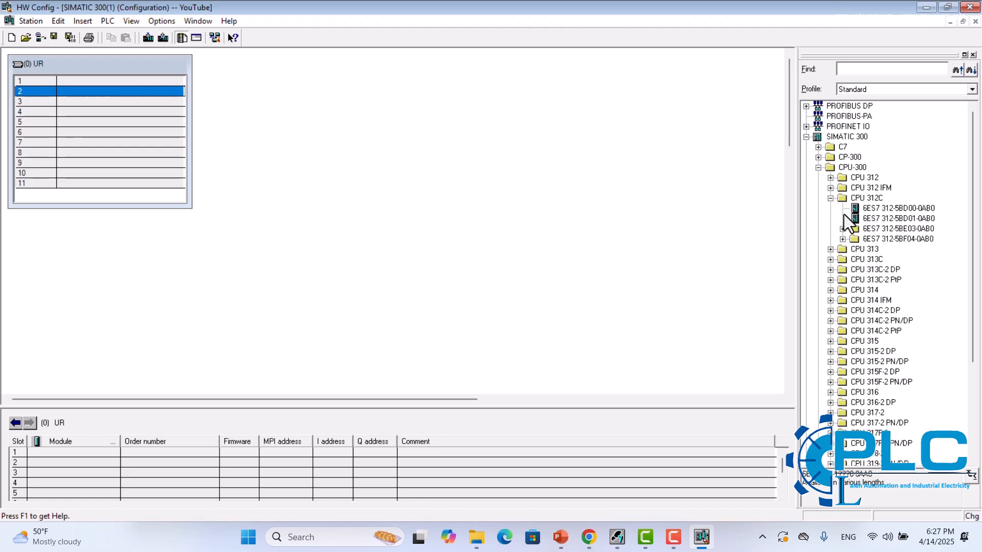
pyautogui.click(843, 239)
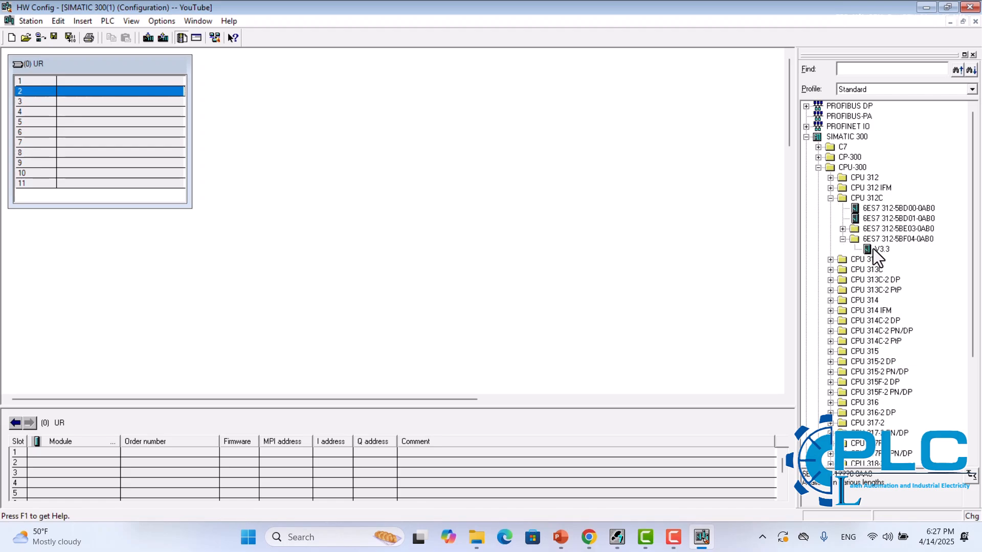
pyautogui.doubleClick(873, 250)
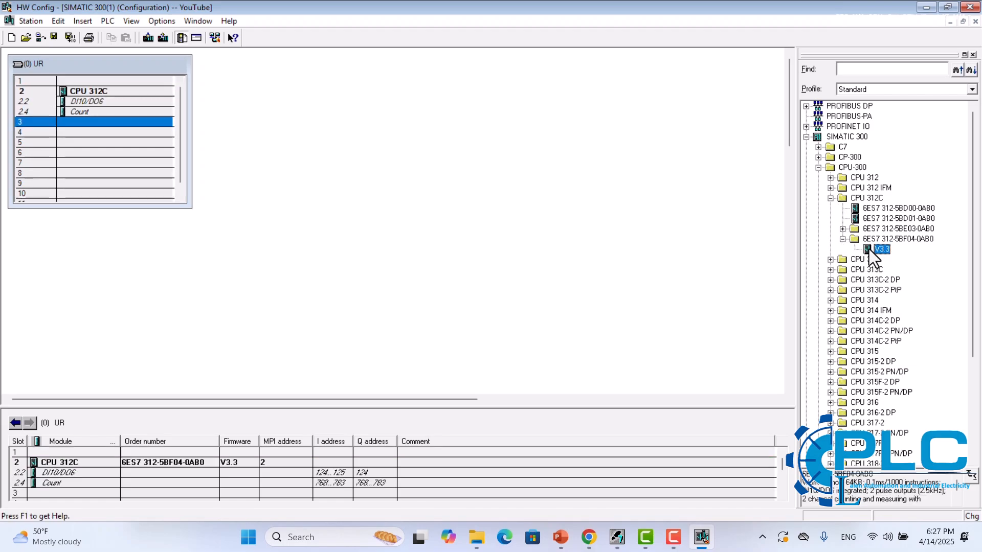
# Turn off the system default addresses of the DI10/DO6 module and set both input and output start addresses to 0
pyautogui.click(96, 103)
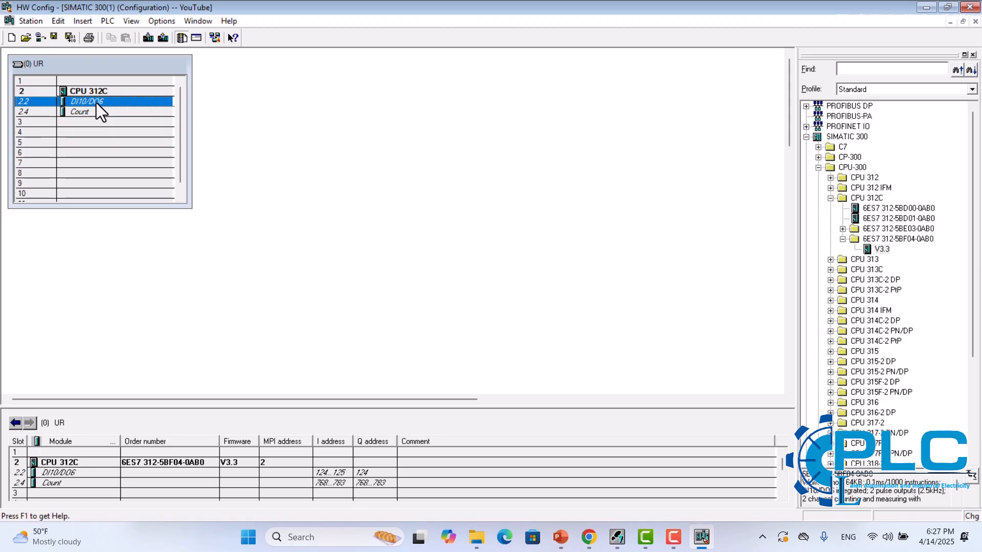
pyautogui.doubleClick(96, 103)
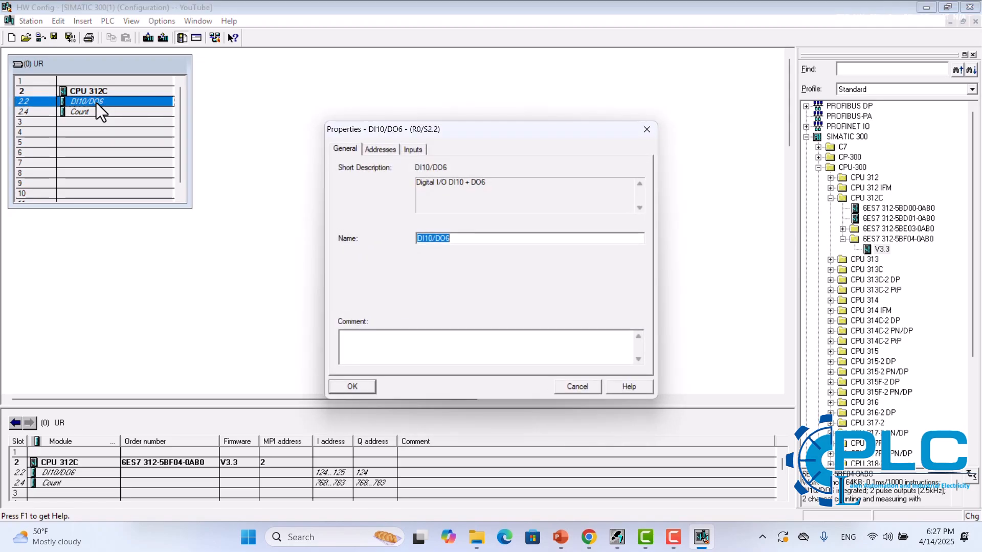
pyautogui.click(379, 150)
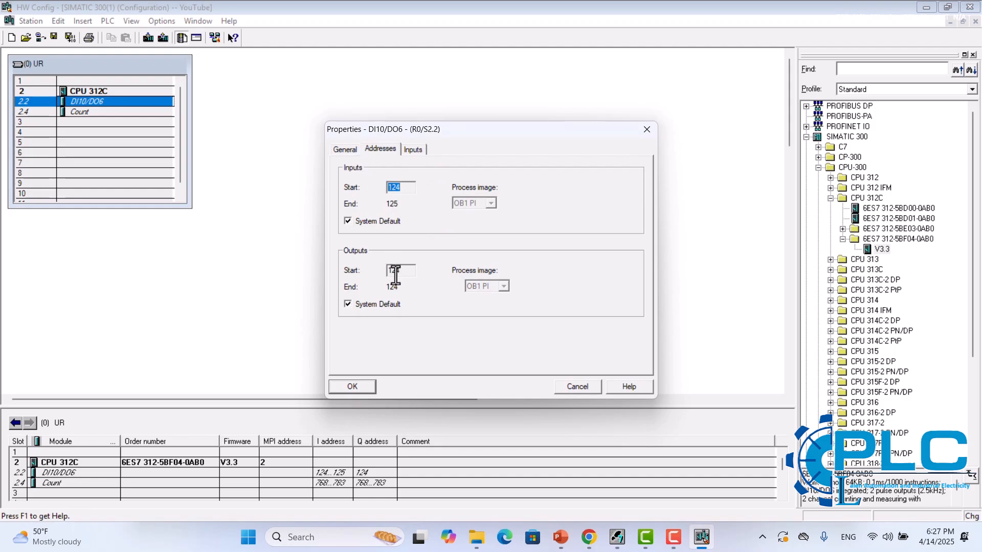
pyautogui.click(348, 221)
pyautogui.doubleClick(396, 187)
pyautogui.write('0')
pyautogui.doubleClick(404, 270)
pyautogui.write('0')
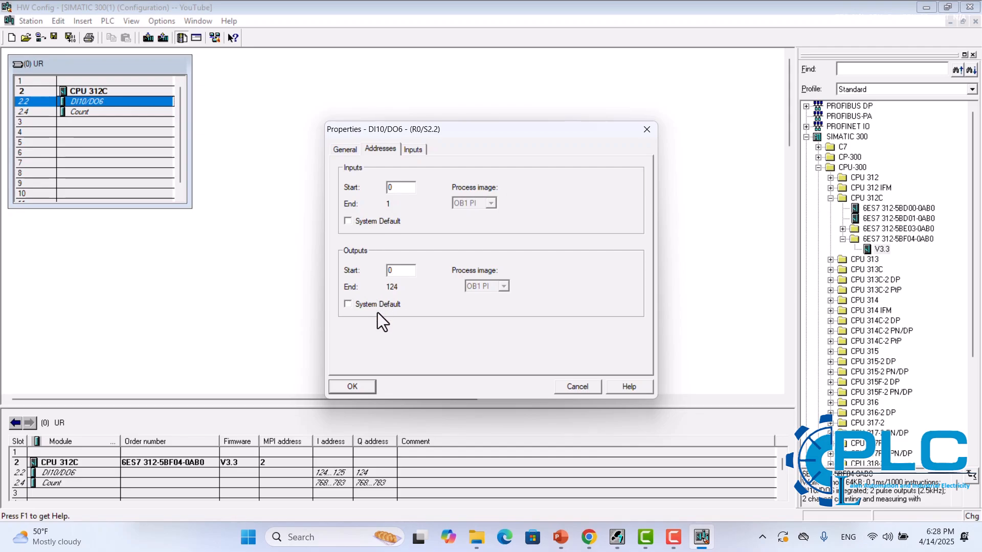
pyautogui.click(353, 387)
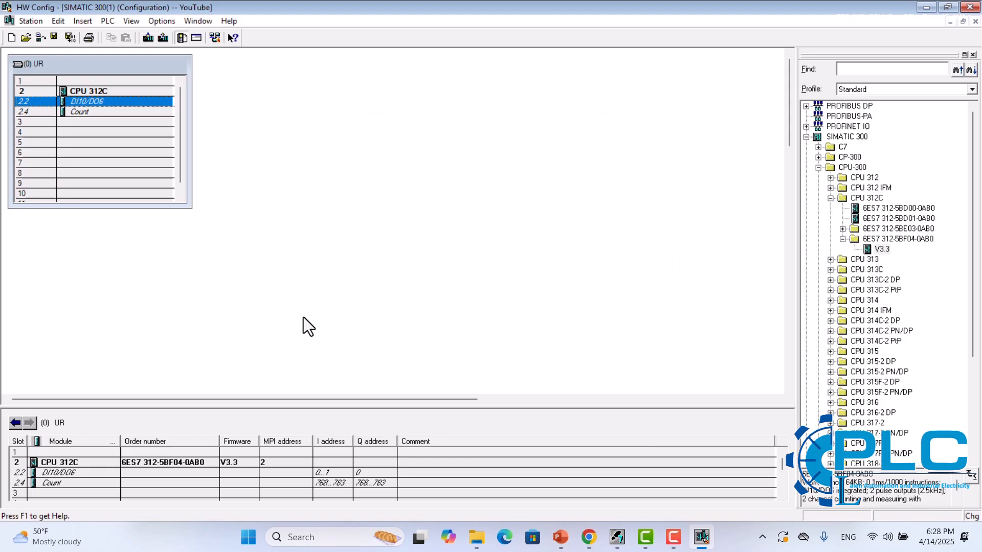
# Save and compile the station's hardware configuration and close HW Config
pyautogui.click(70, 37)
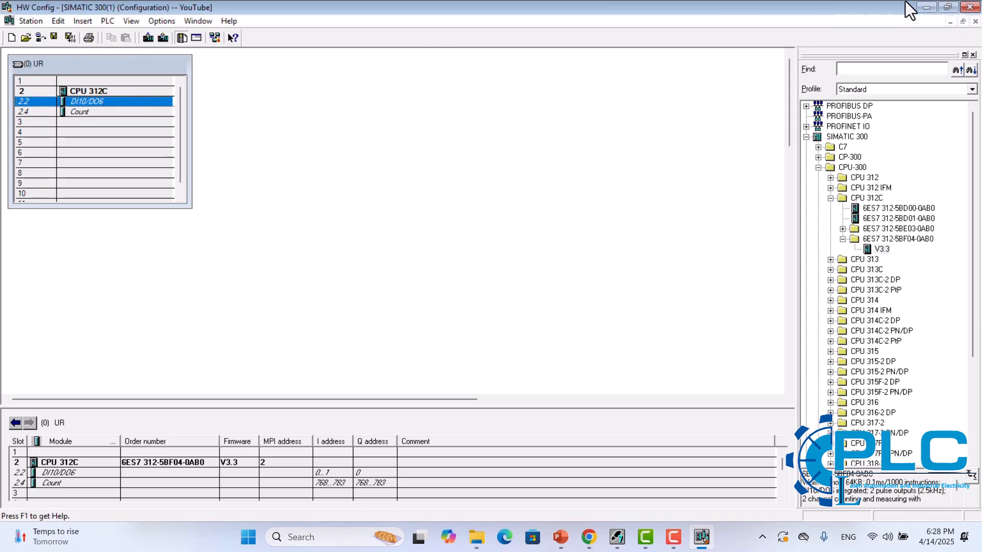
pyautogui.click(970, 6)
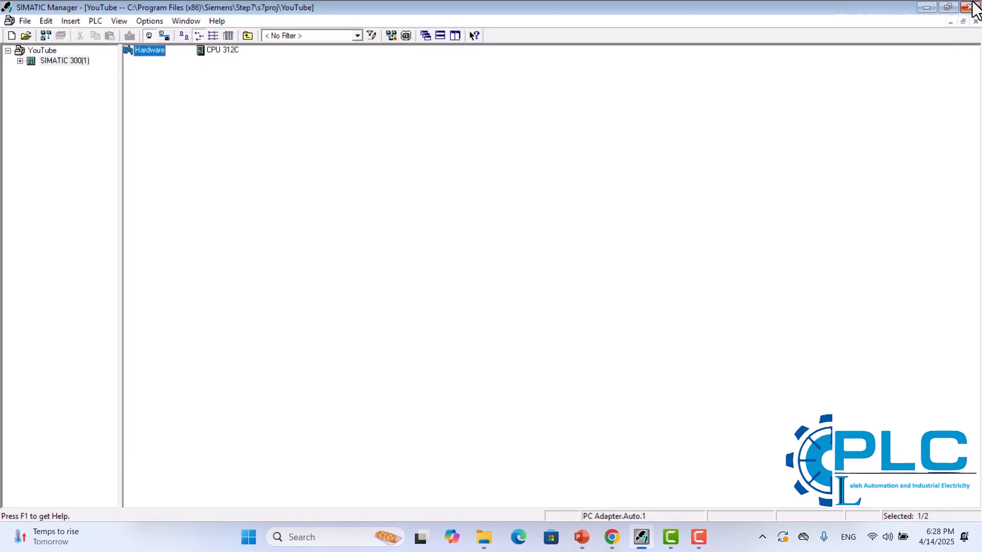
# Open organization block OB1 from the Blocks folder of the CPU 312C program, accepting LAD as its language
pyautogui.doubleClick(26, 61)
pyautogui.click(32, 72)
pyautogui.click(45, 81)
pyautogui.click(79, 105)
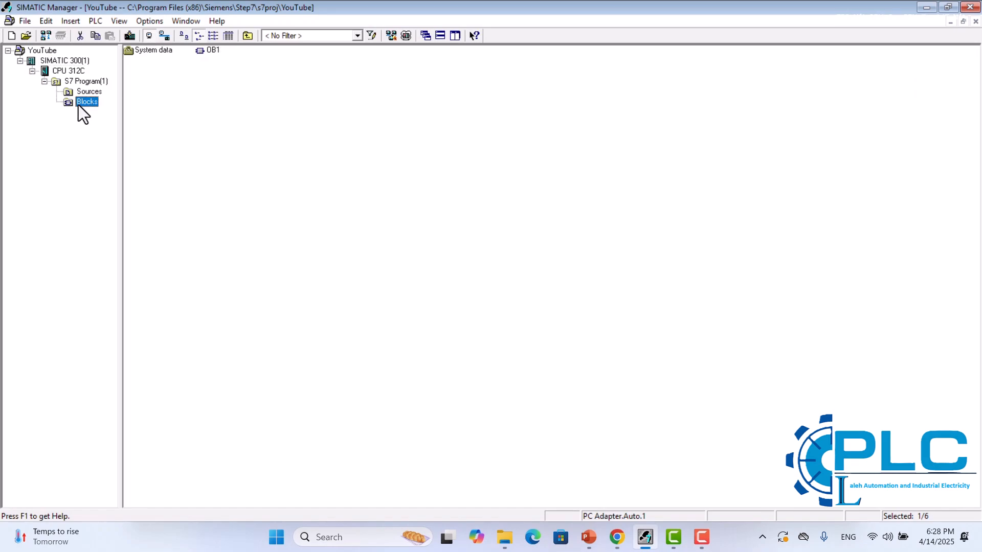
pyautogui.click(214, 51)
pyautogui.doubleClick(214, 52)
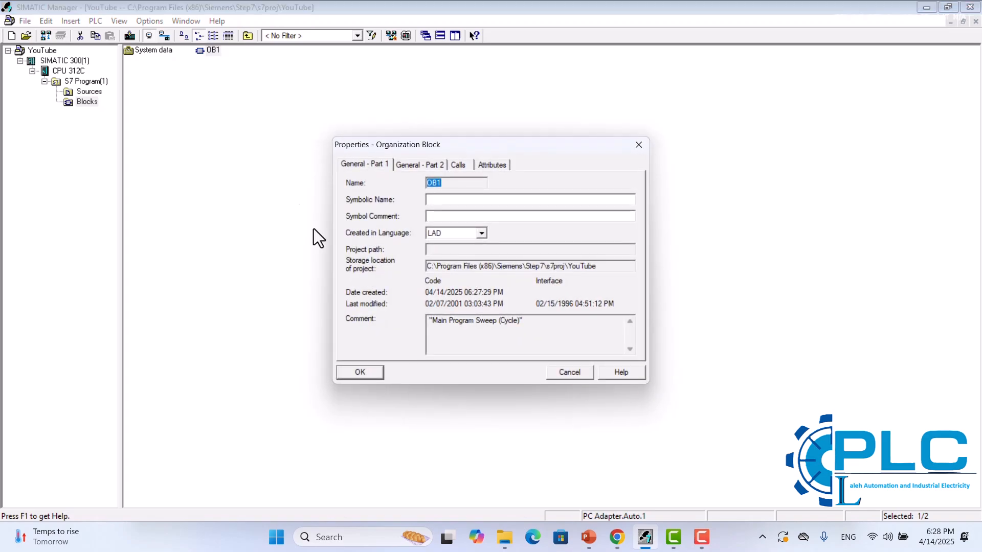
pyautogui.click(360, 373)
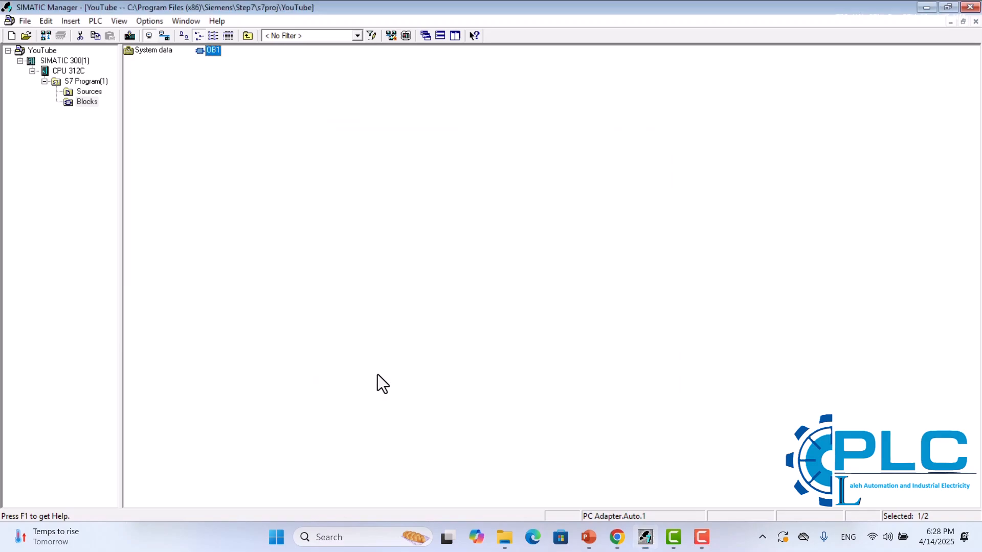
# Bring up the OB1 ladder editor and expand the Bit logic instructions in the program elements catalog
pyautogui.click(701, 537)
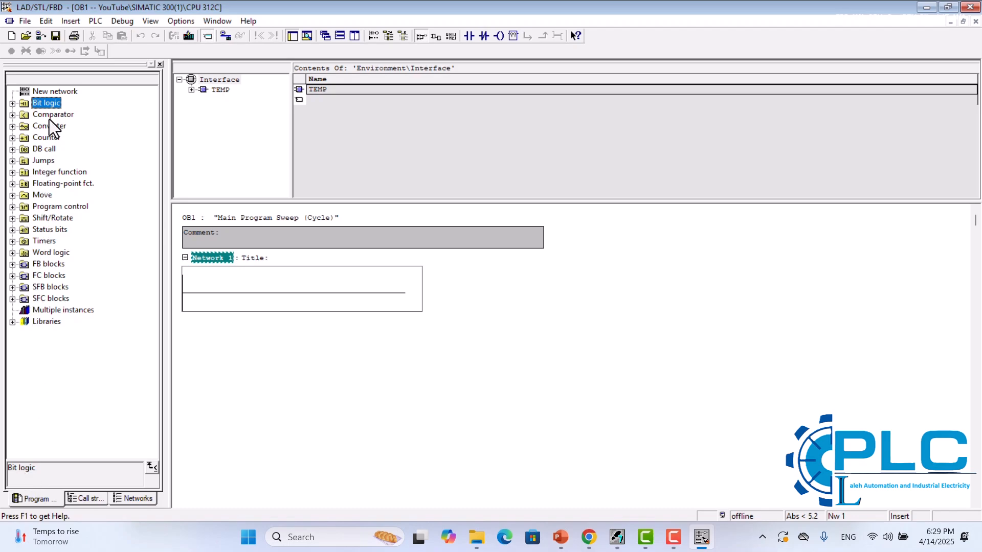
pyautogui.click(12, 103)
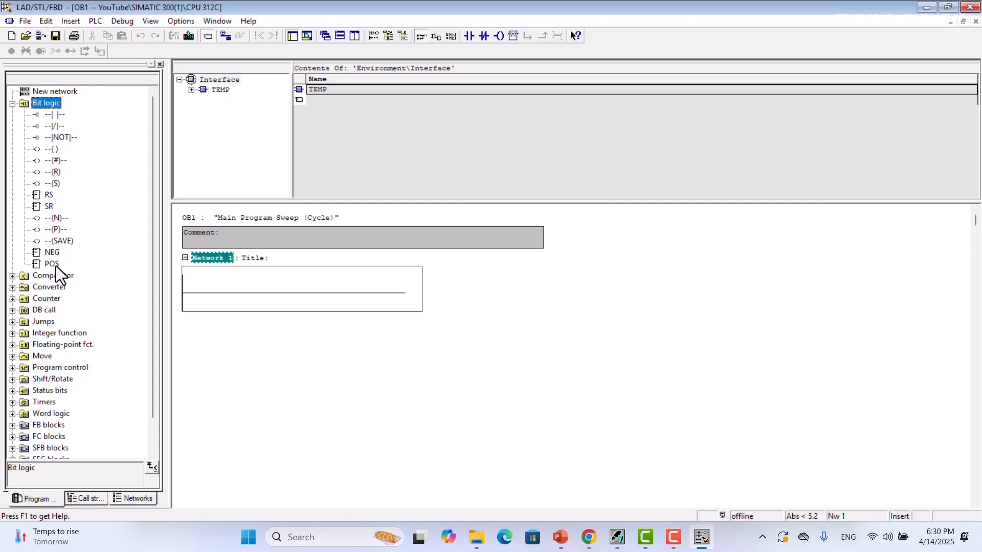
pyautogui.hotkey('alt', 'Tab')
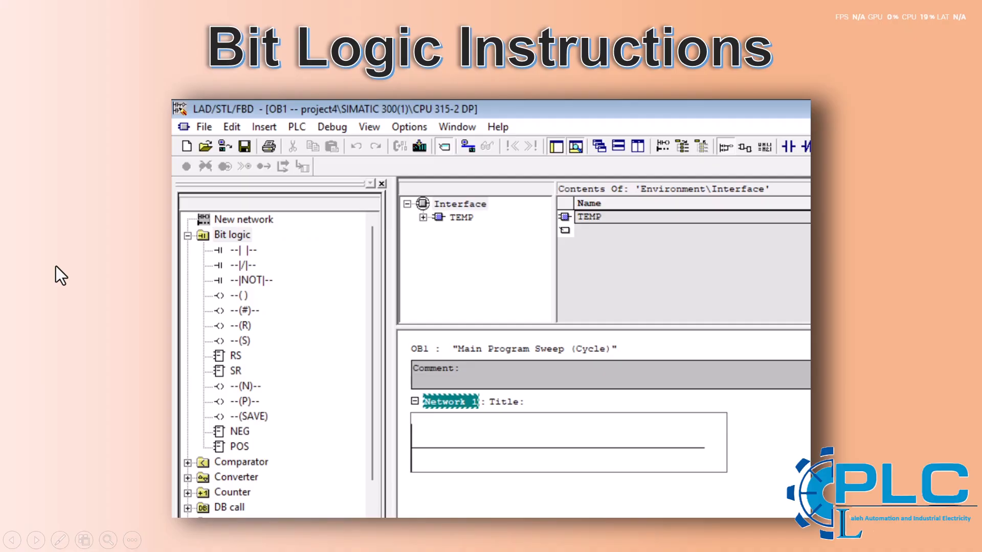
pyautogui.press('Right')
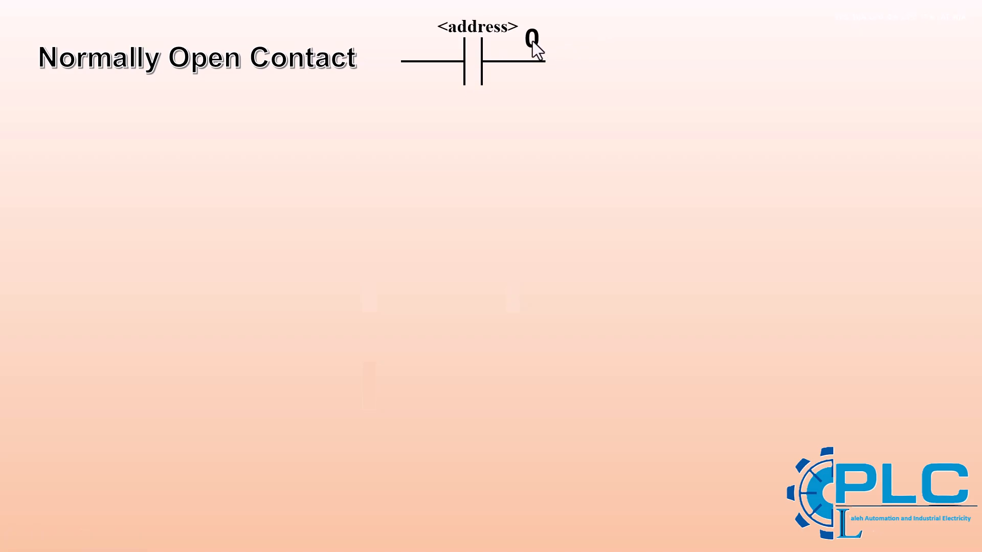
pyautogui.click(473, 80)
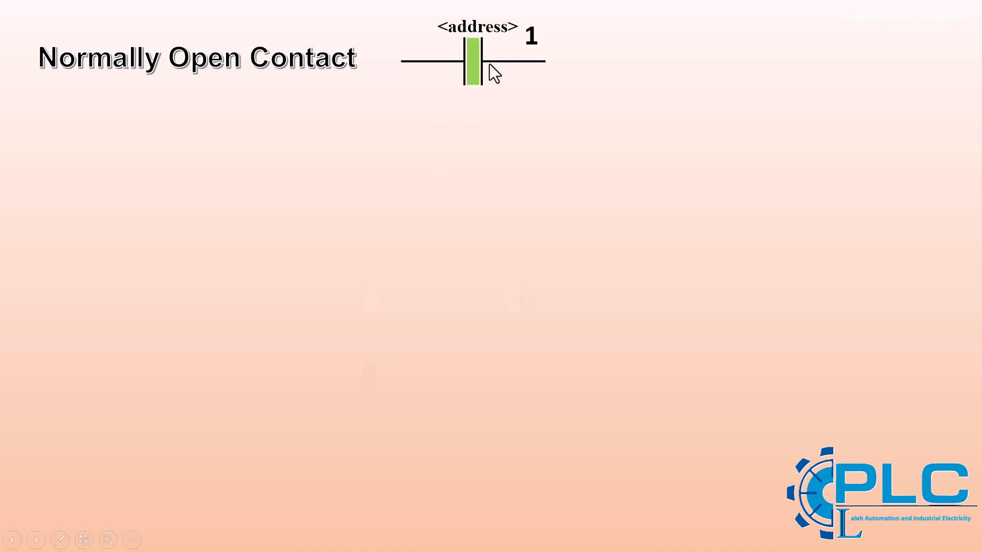